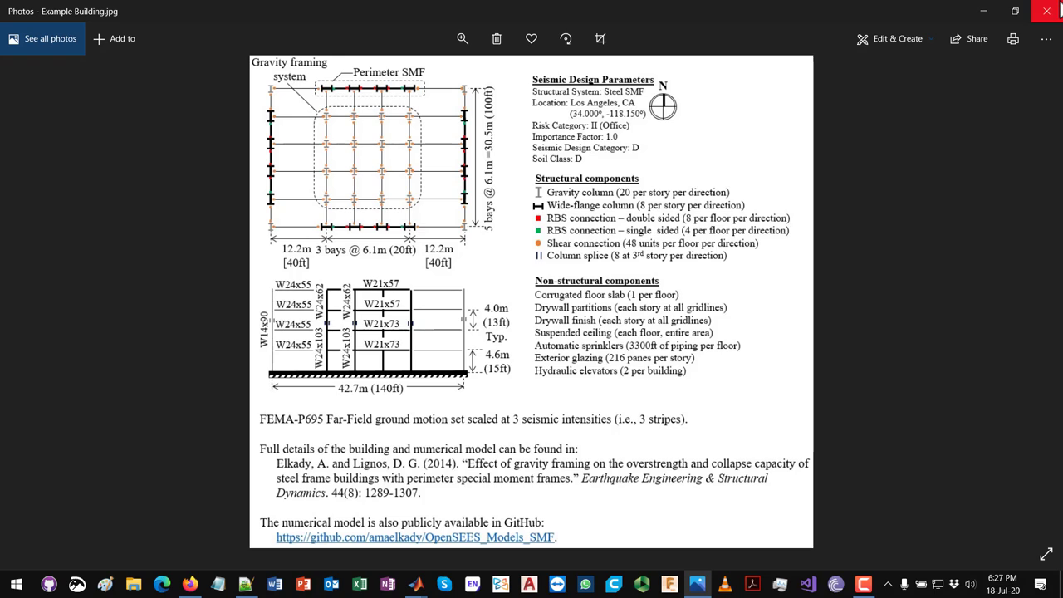
- Minimise the Photos window showing the Example Building drawing
left_click(984, 10)
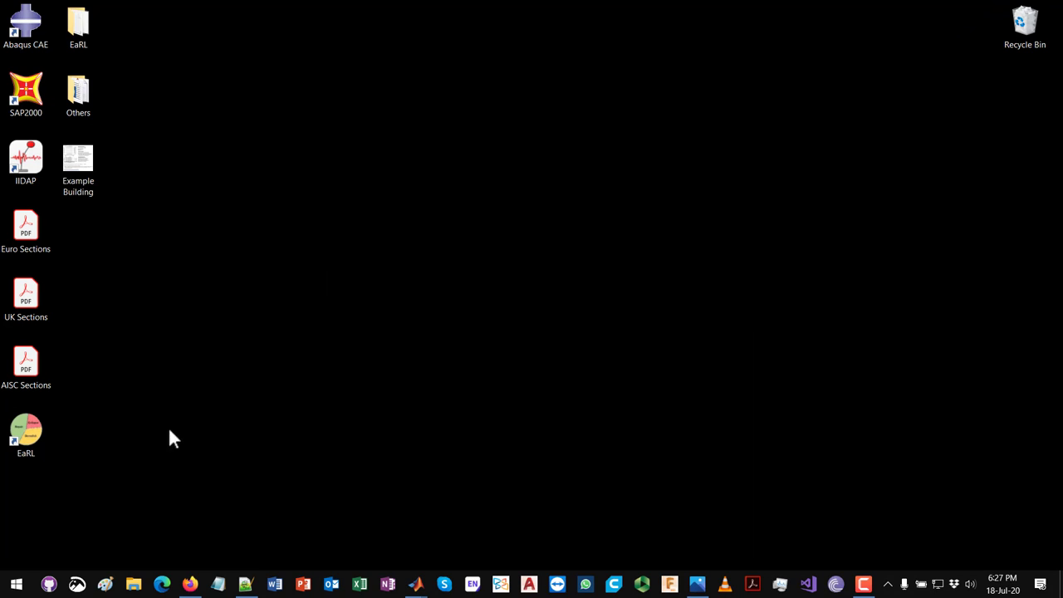
- Launch EaRL from its desktop shortcut and move its main window toward the screen centre
double_click(25, 431)
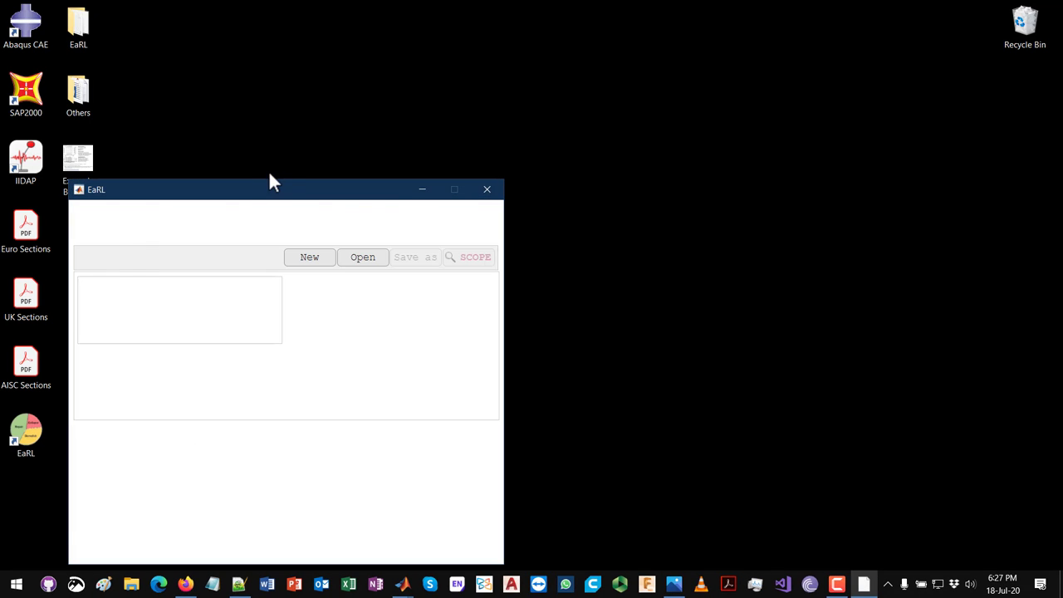
left_click_drag(277, 189, 530, 106)
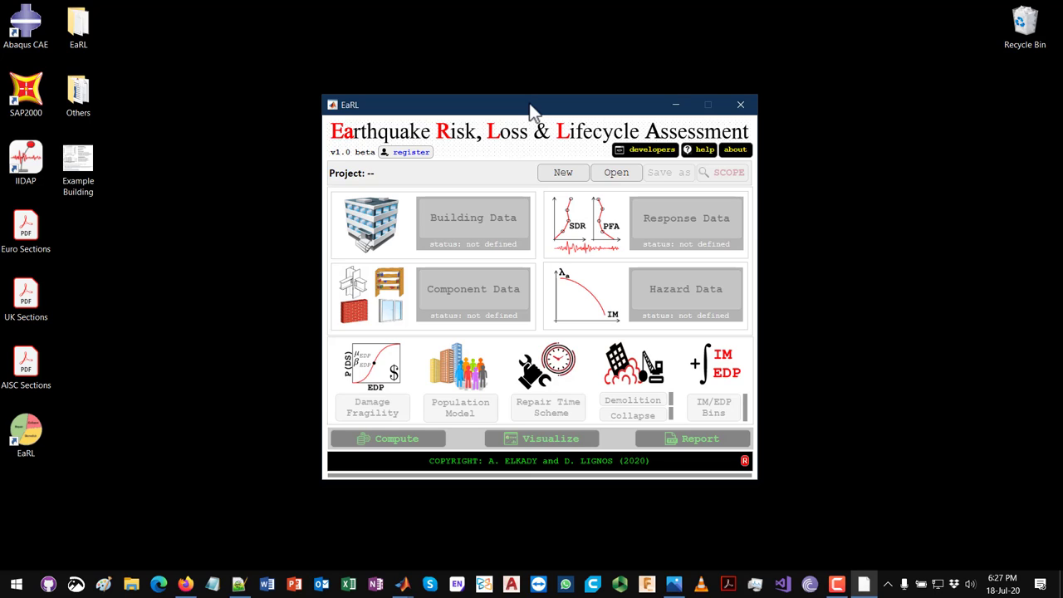
- Start a new project and save it to the Desktop as 'Example Building'
left_click(565, 174)
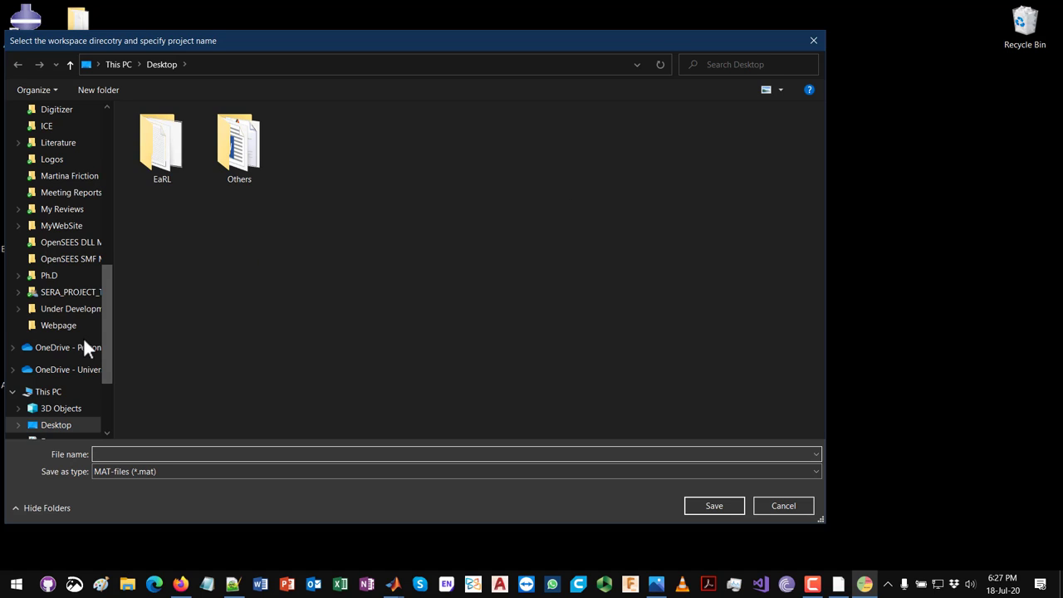
scroll(83, 319, "up", 10)
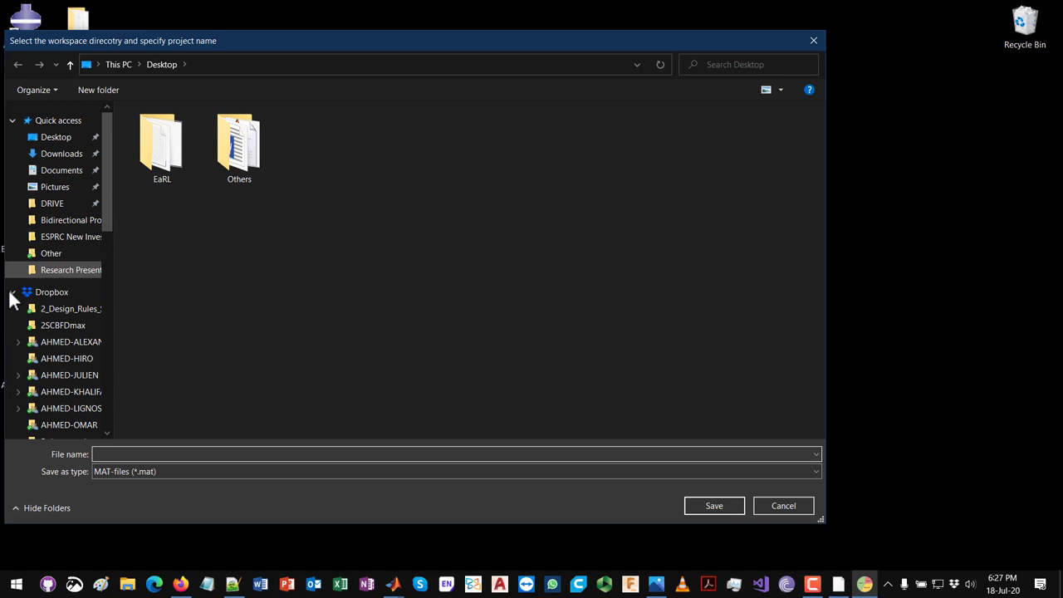
left_click(11, 292)
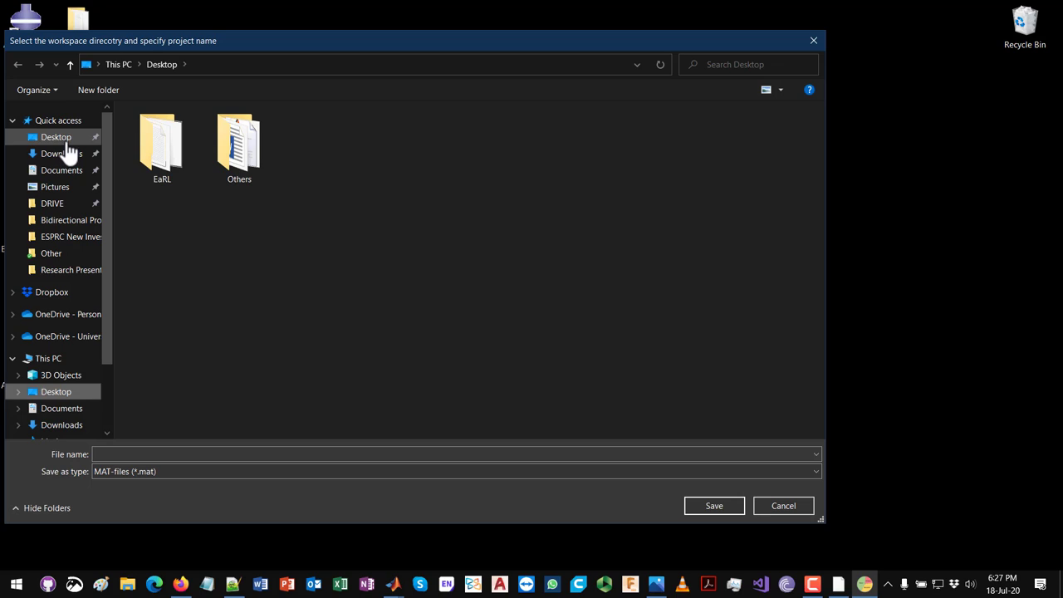
left_click(67, 141)
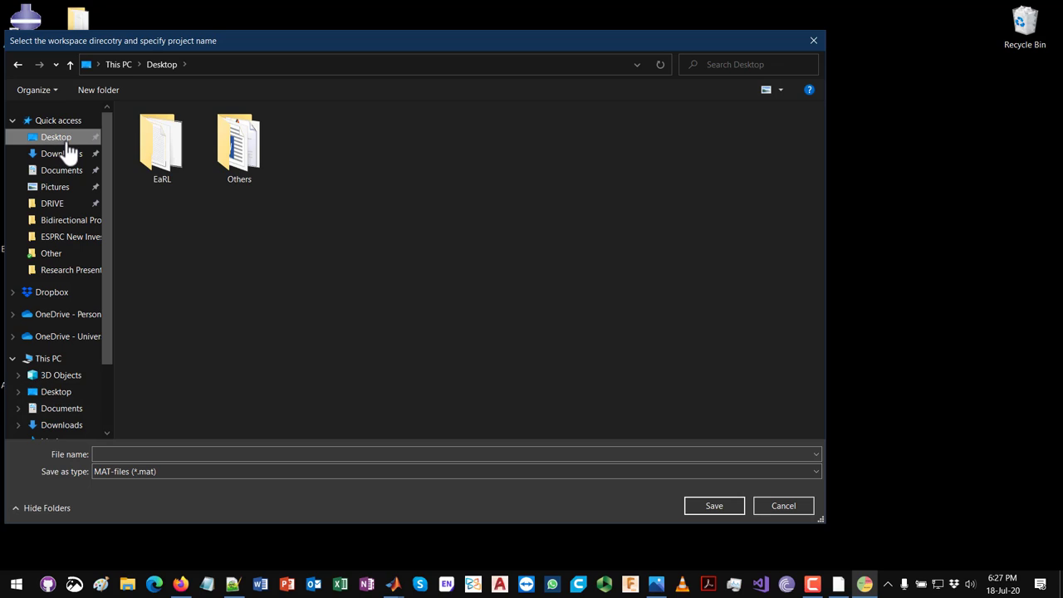
left_click(197, 454)
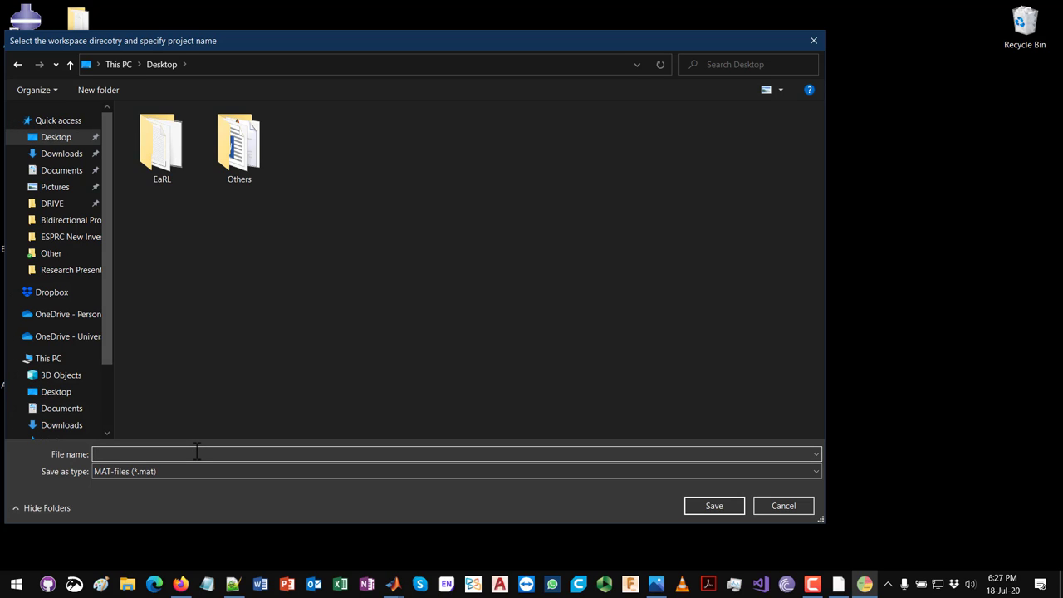
type("Example Building")
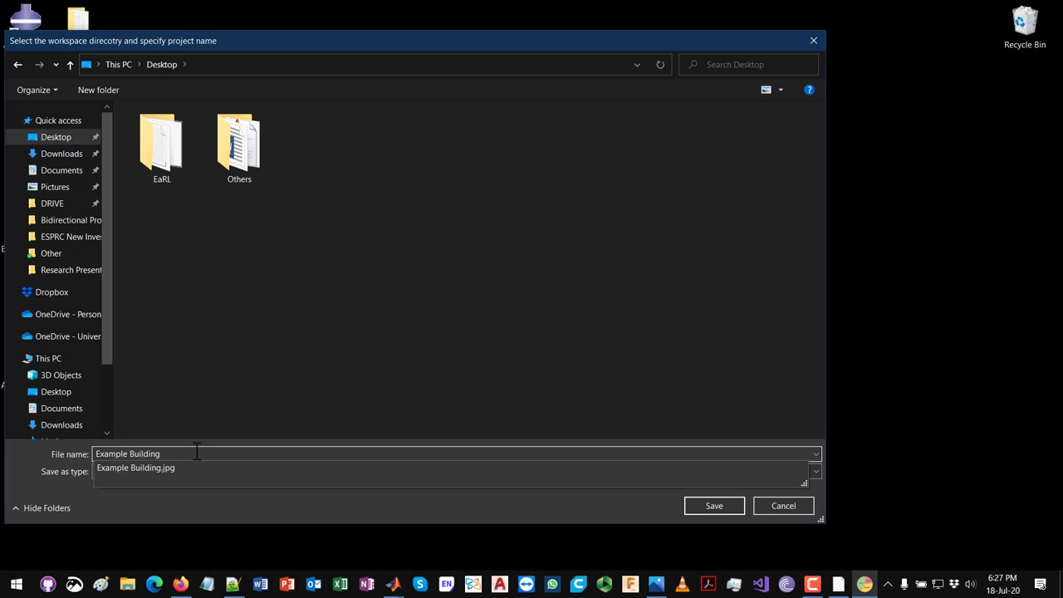
key("Return")
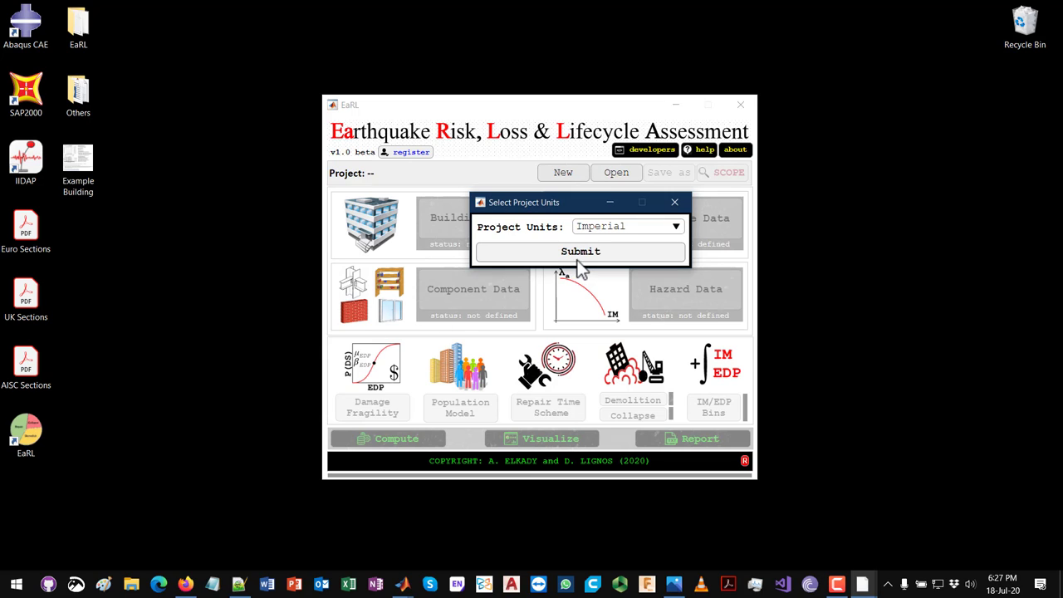
- Select Imperial in the Project Units dropdown and submit it
left_click(610, 227)
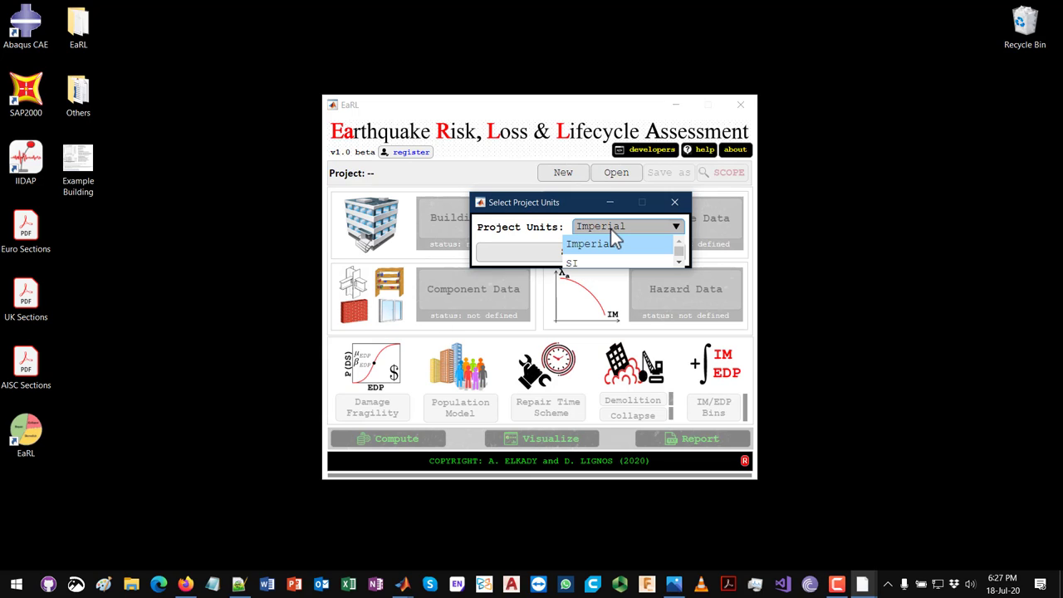
left_click(608, 241)
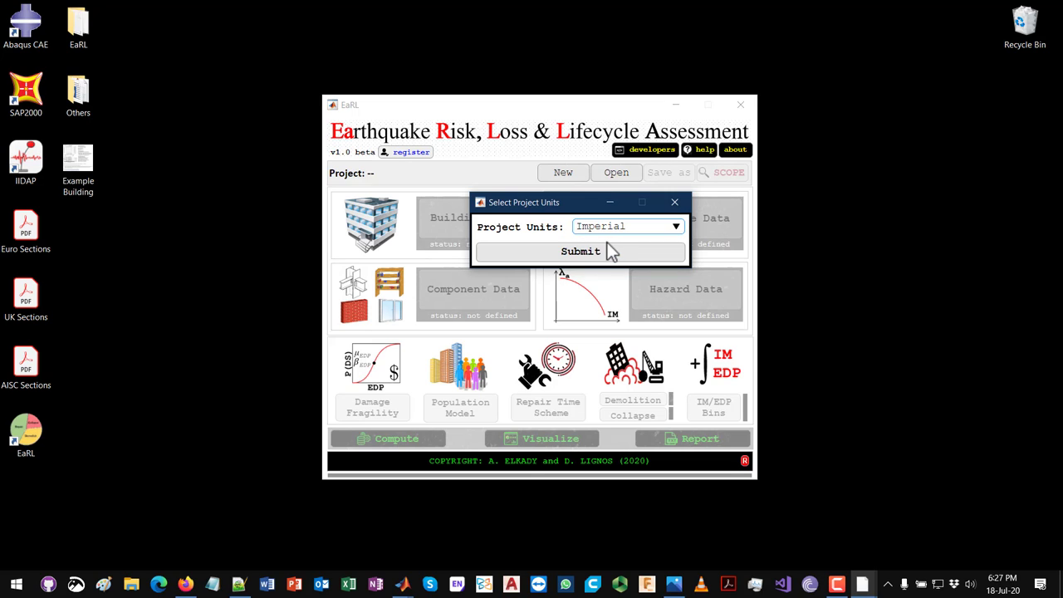
left_click(595, 258)
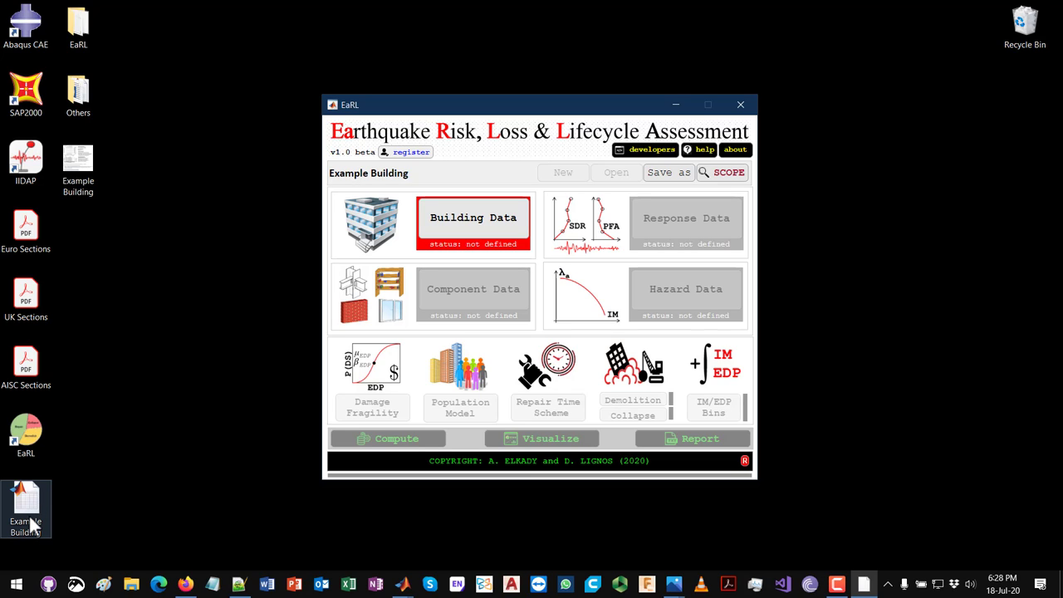
- Move the Example Building file icon up, refresh the desktop, and open the Building Data form
left_click_drag(33, 525, 81, 239)
right_click(175, 260)
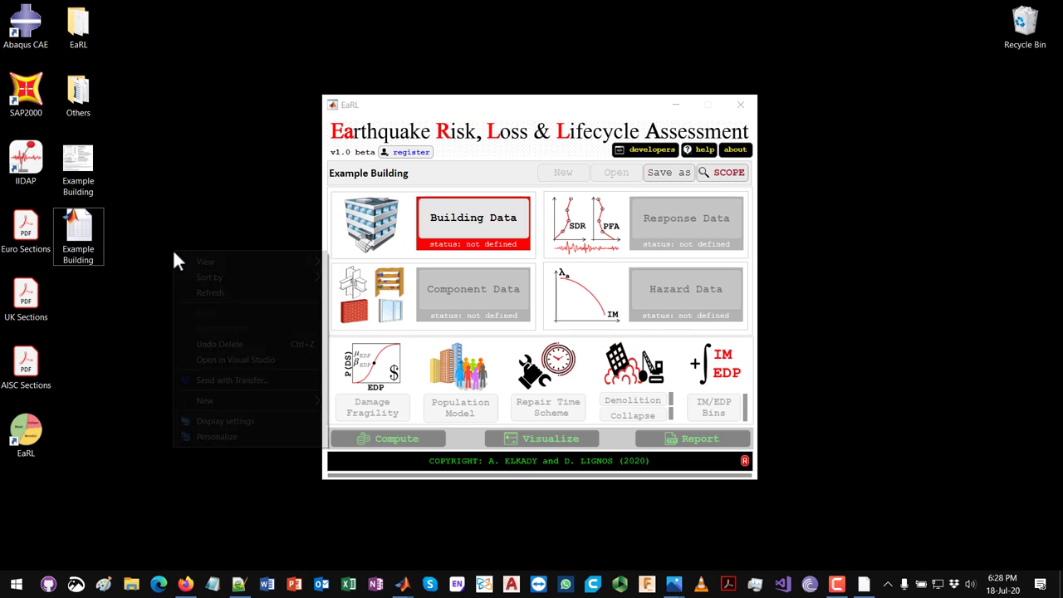
left_click(236, 297)
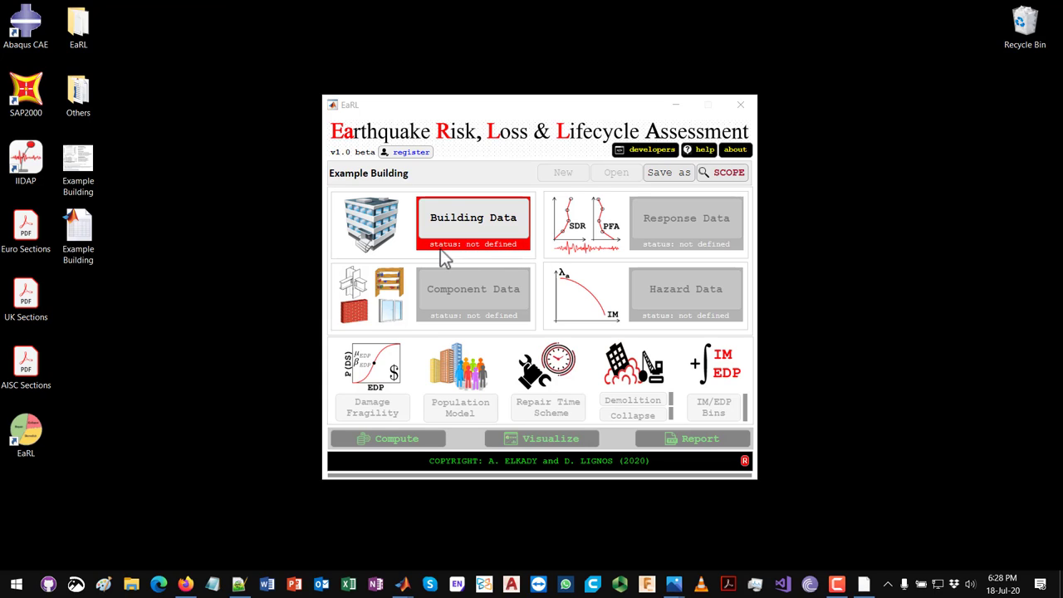
left_click(498, 240)
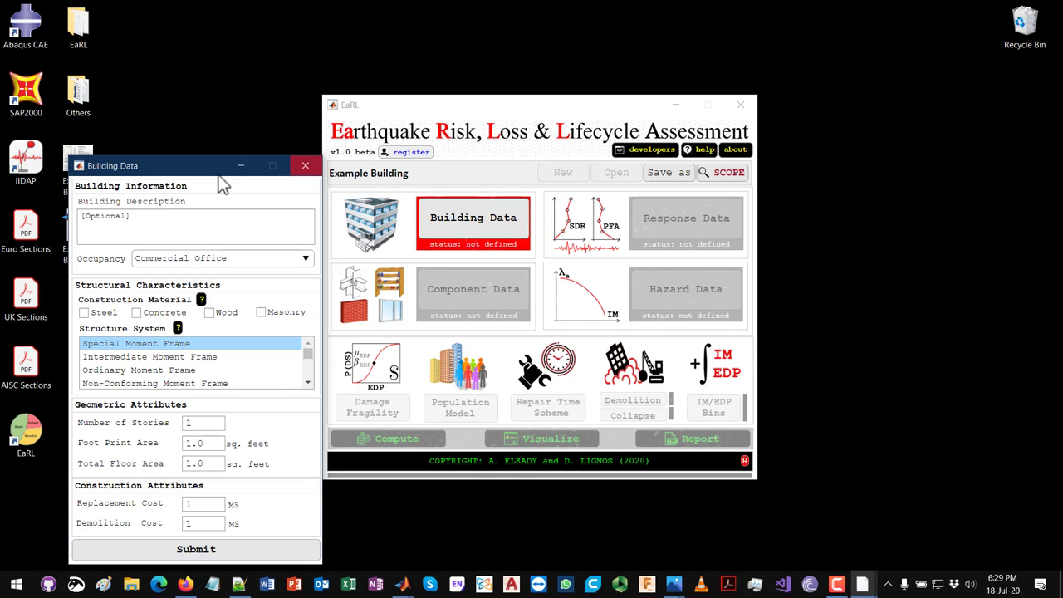
- Replace the [Optional] description with 'A 4-story cffice building with steel moment frames.'
left_click_drag(208, 174, 302, 113)
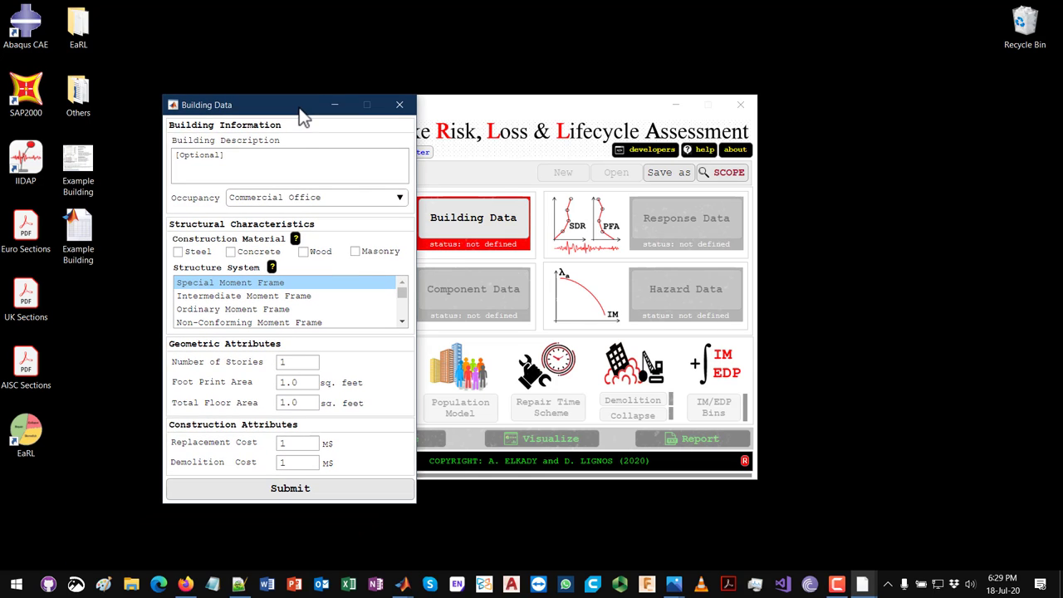
left_click(244, 160)
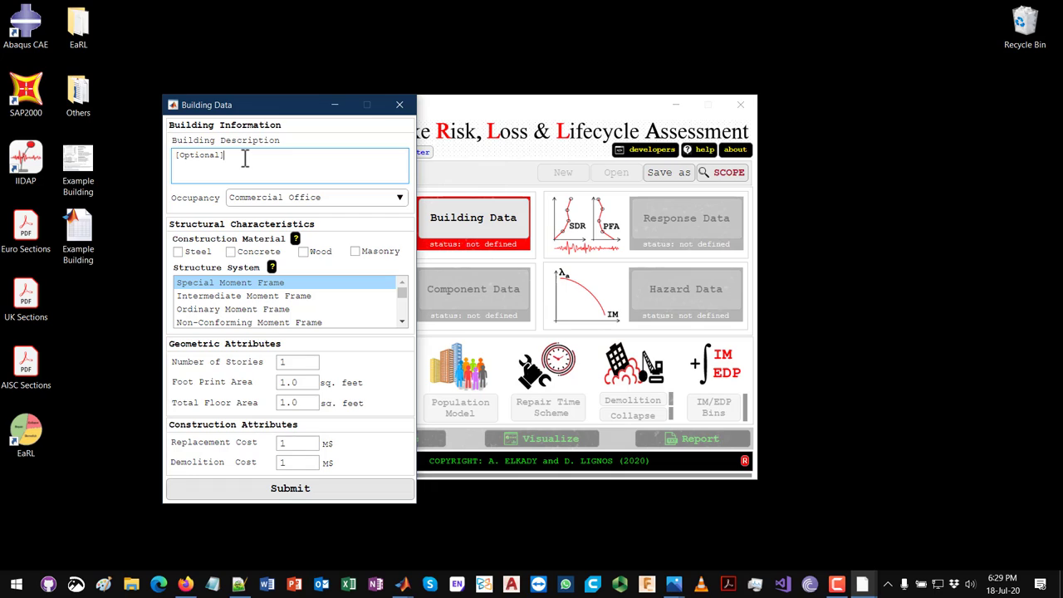
left_click_drag(244, 160, 175, 160)
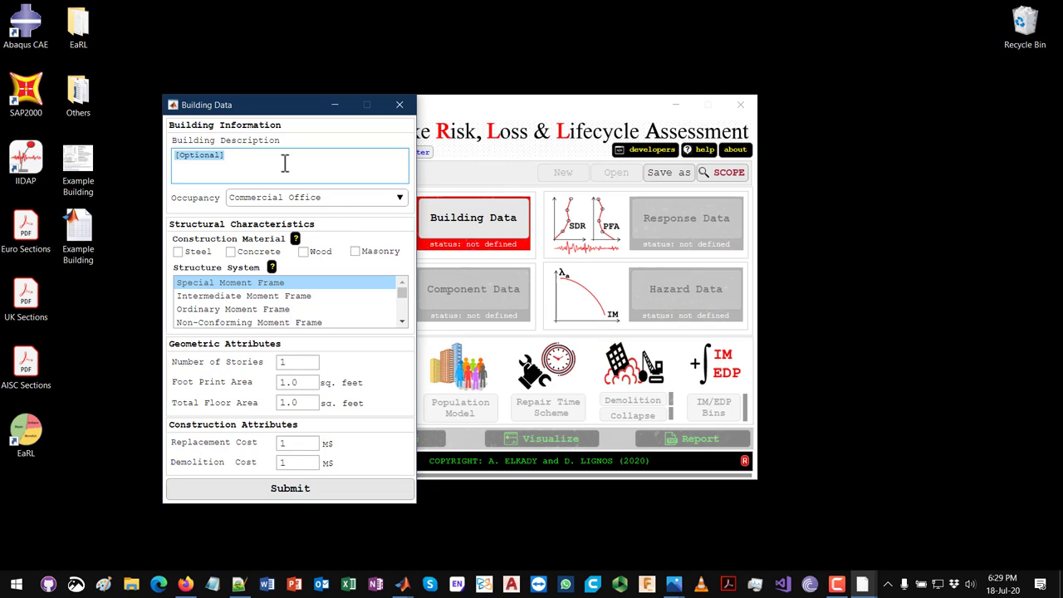
left_click_drag(284, 164, 170, 158)
type("A")
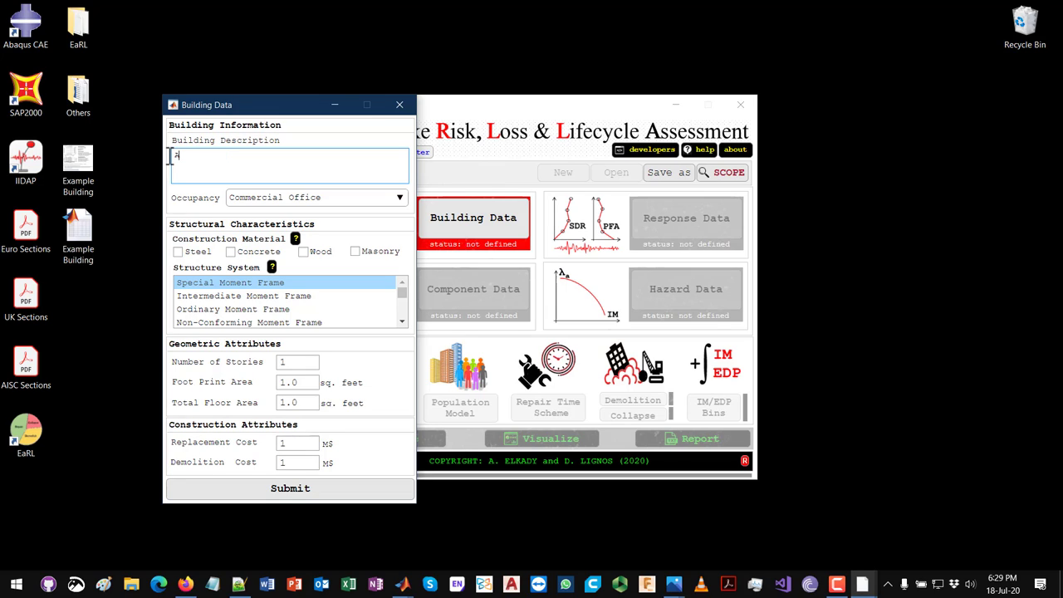
type(" 4-story cffice building with ste")
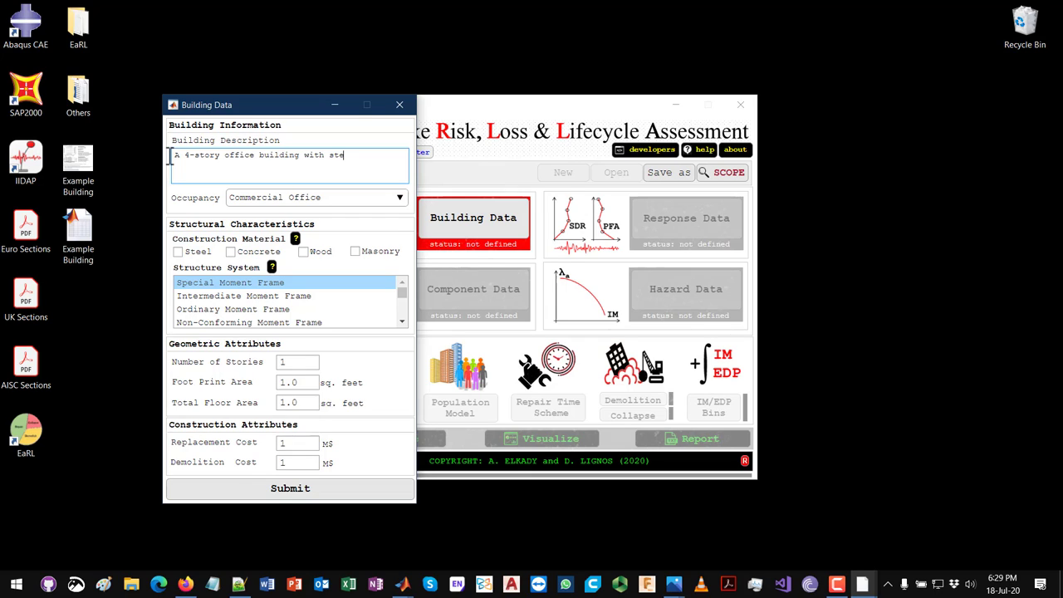
type("el moment frames.")
left_click(220, 206)
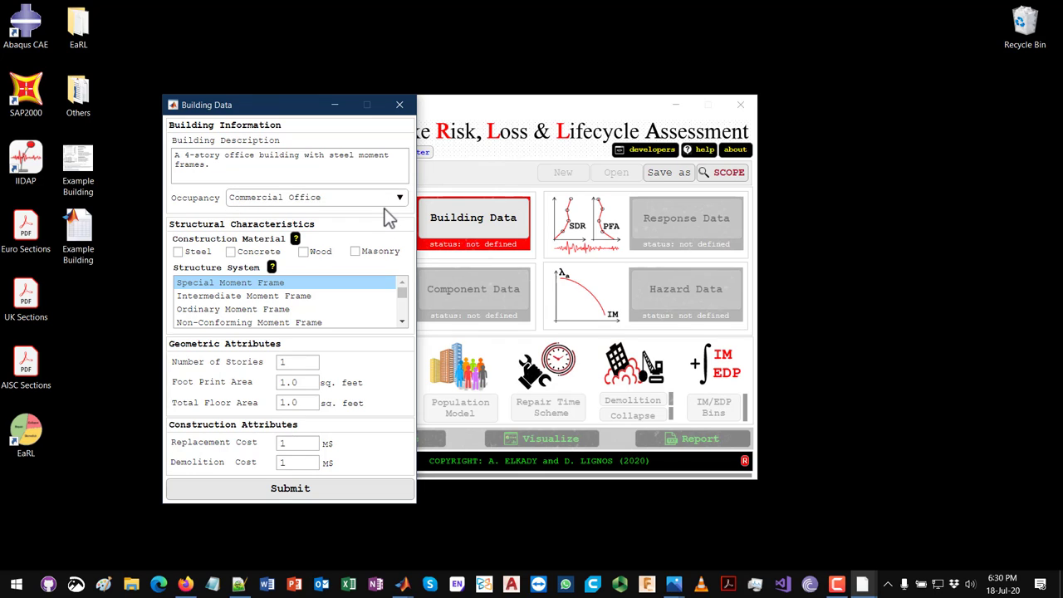
- Drag the Building Data form left and pick Commercial Office from the Occupancy list
left_click_drag(296, 110, 207, 108)
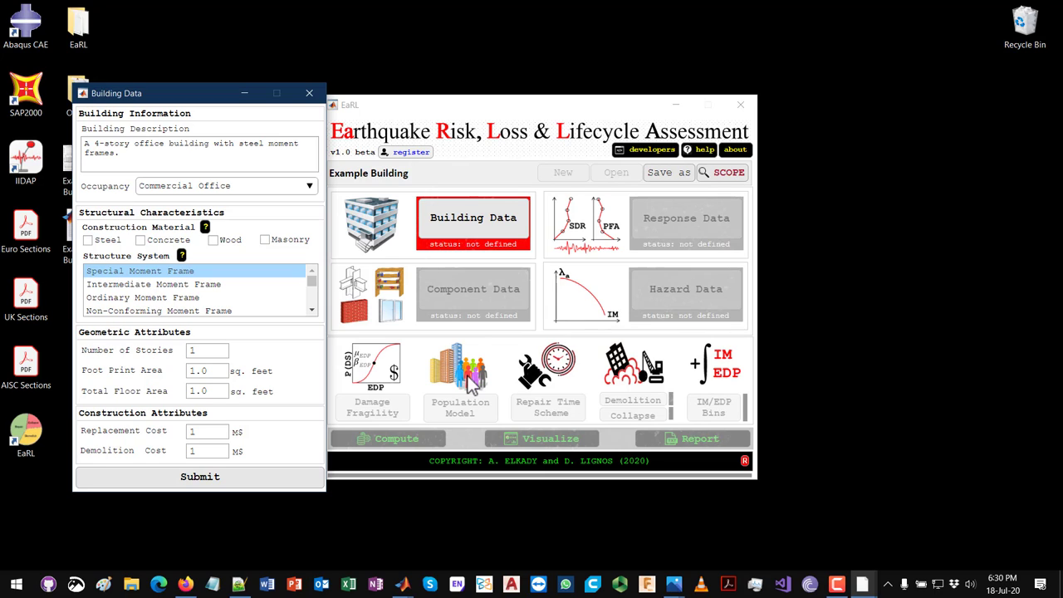
left_click(300, 191)
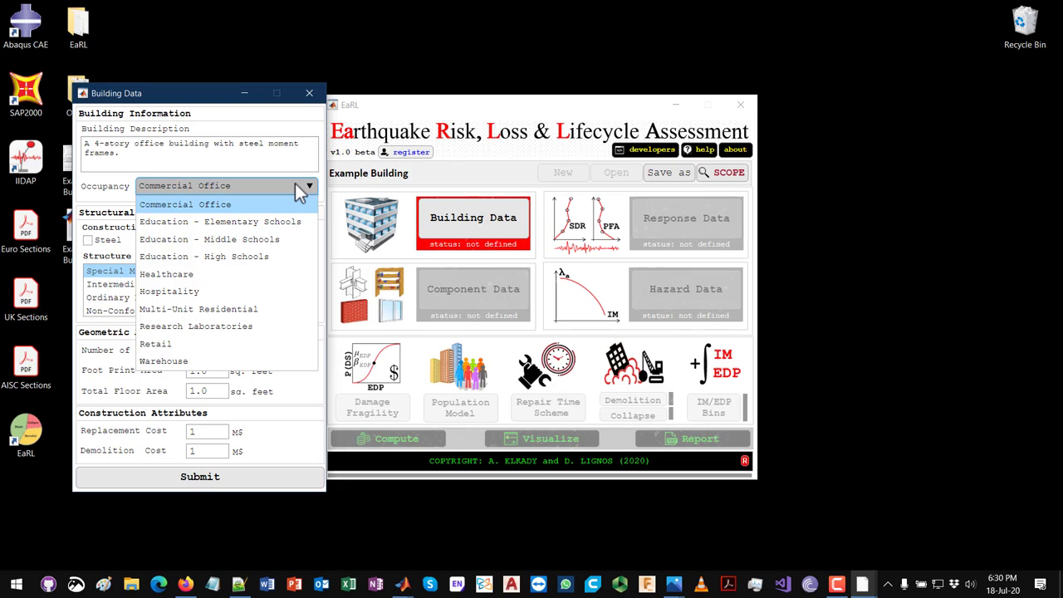
left_click(222, 209)
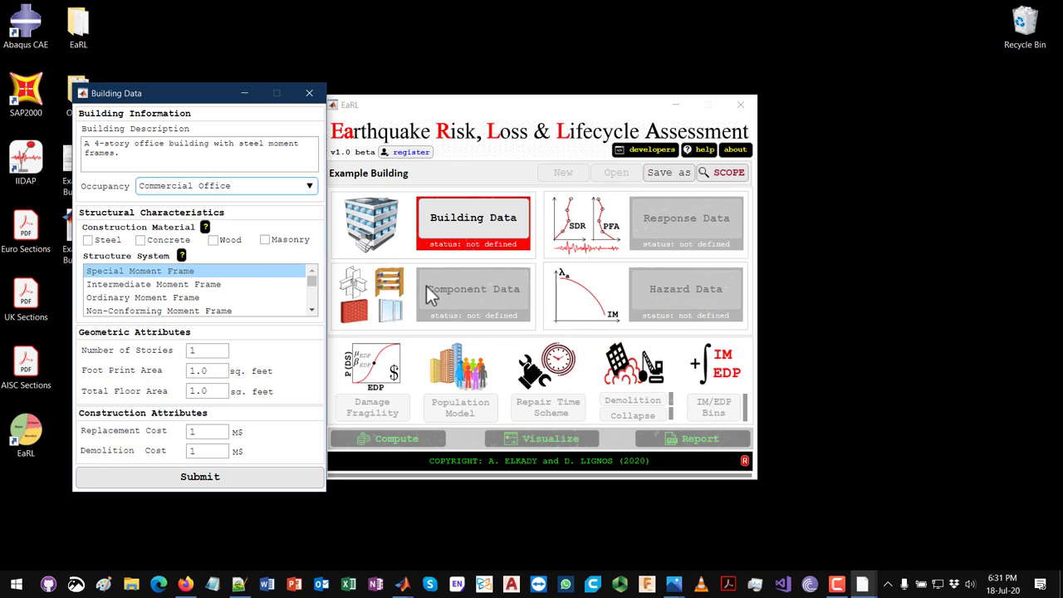
- Tick Steel as the construction material and enter 4 for Number of Stories
left_click(112, 246)
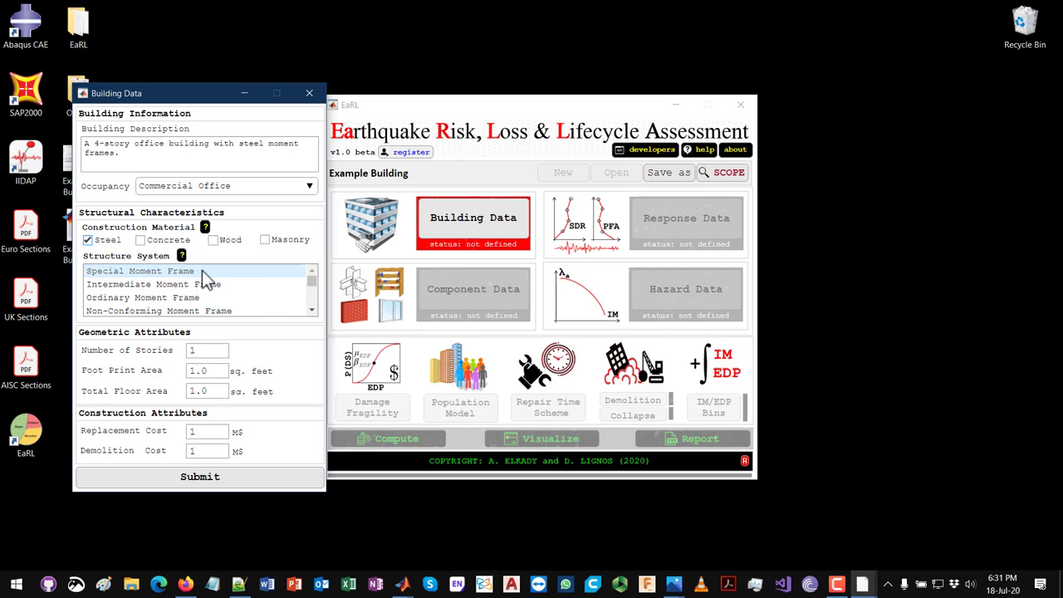
scroll(238, 302, "down", 4)
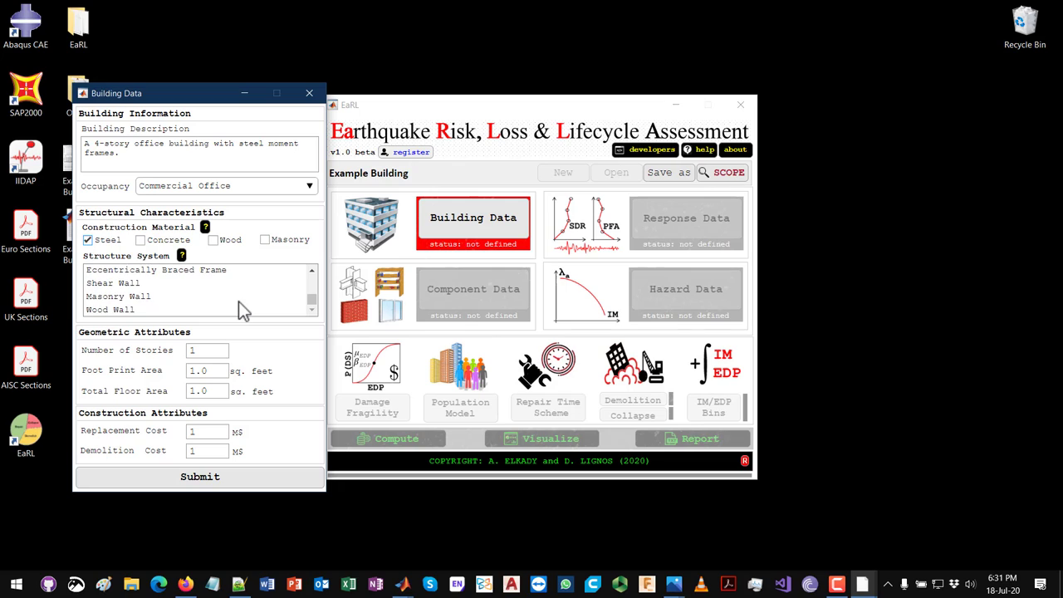
scroll(241, 307, "up", 4)
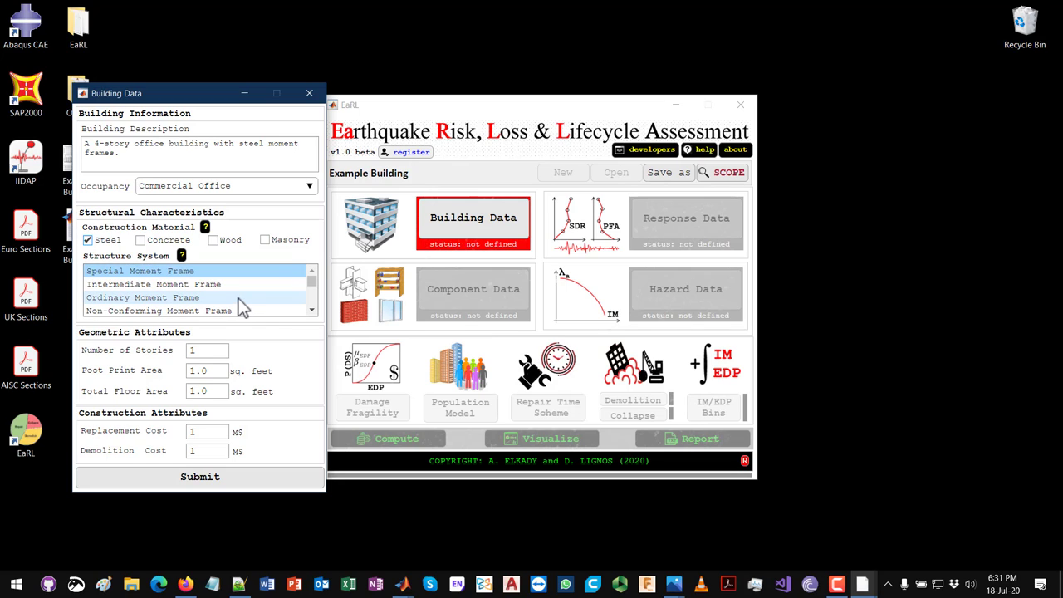
double_click(219, 351)
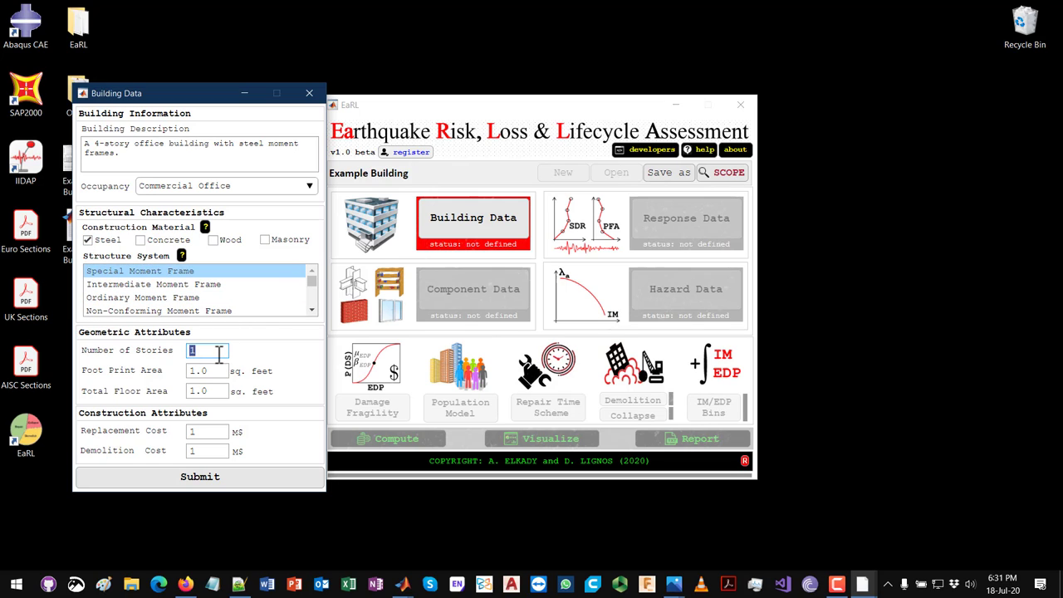
type("4")
left_click(673, 584)
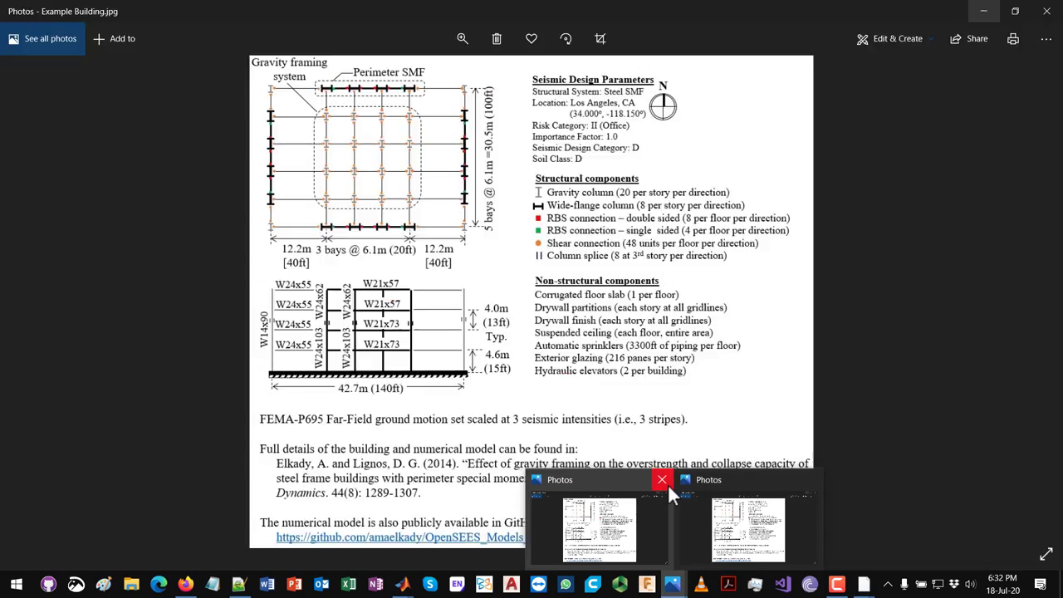
left_click(662, 480)
left_click(684, 534)
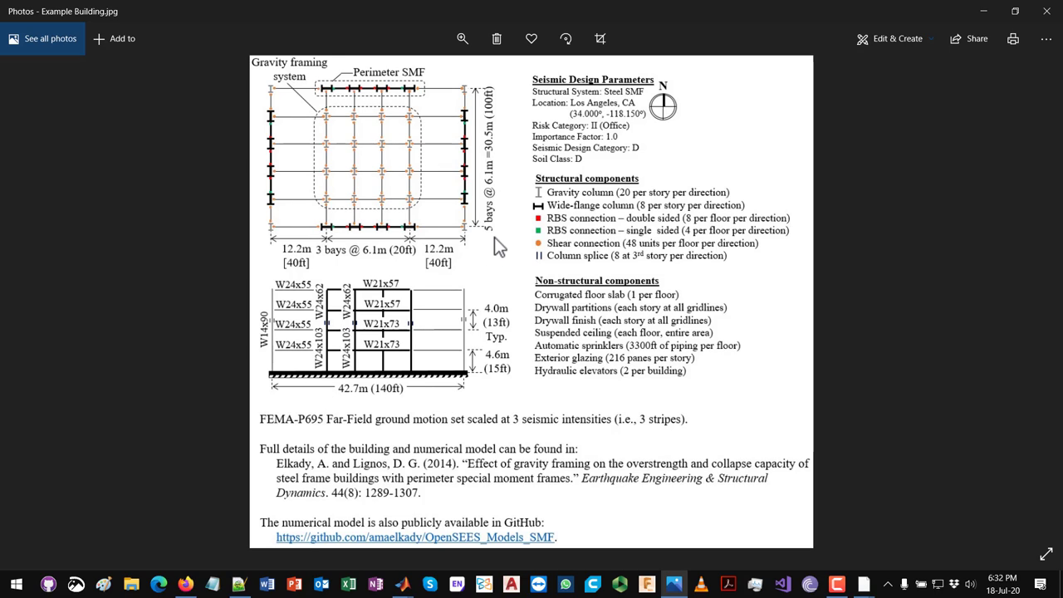
left_click(987, 12)
- Enter 14000 as the Foot Print Area and bring the building drawing back into view
double_click(212, 371)
type("14")
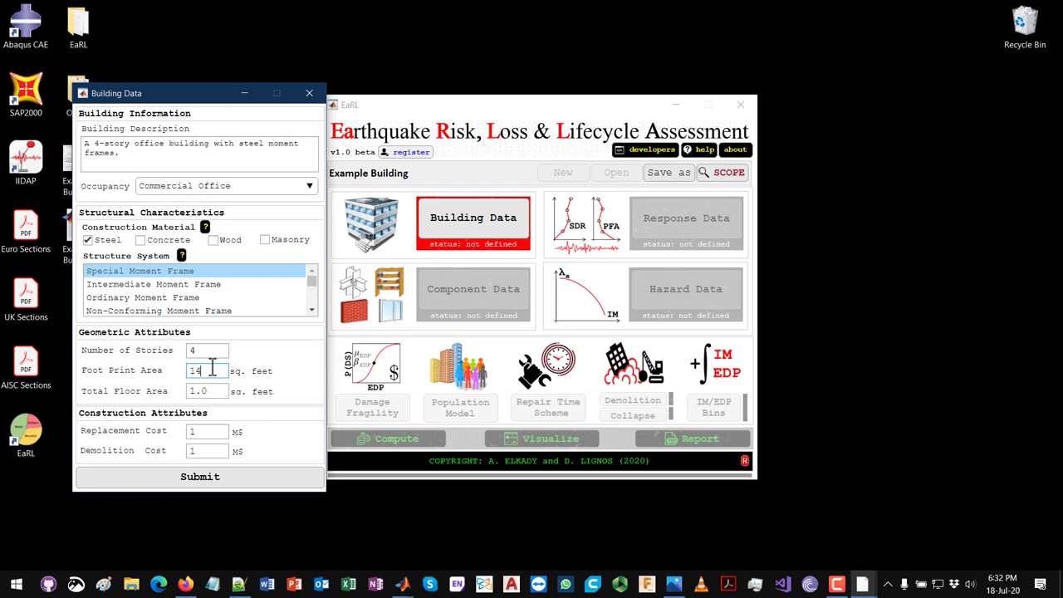
type("000")
left_click(215, 398)
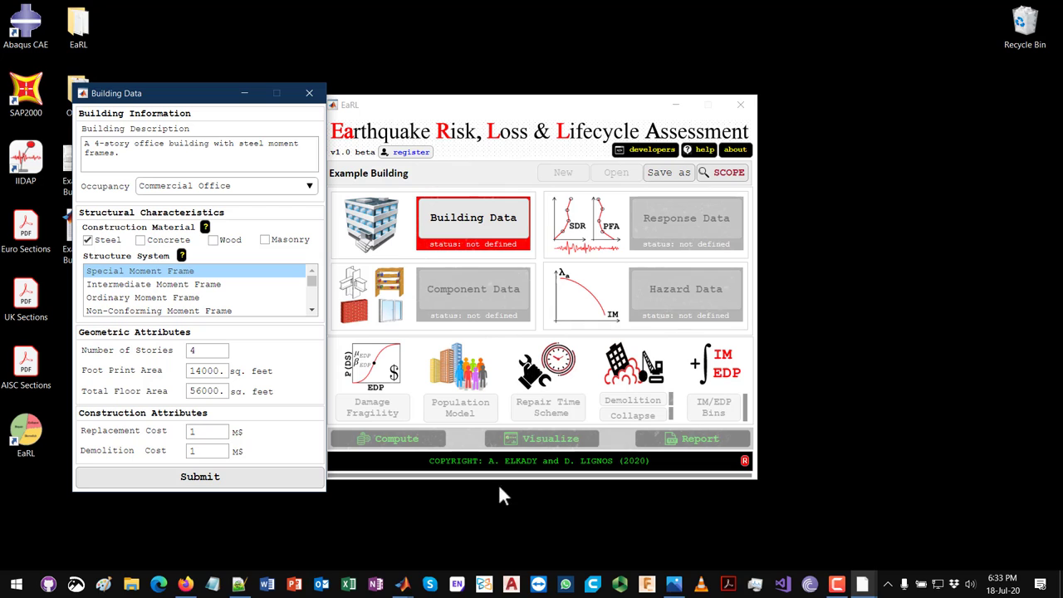
left_click(674, 585)
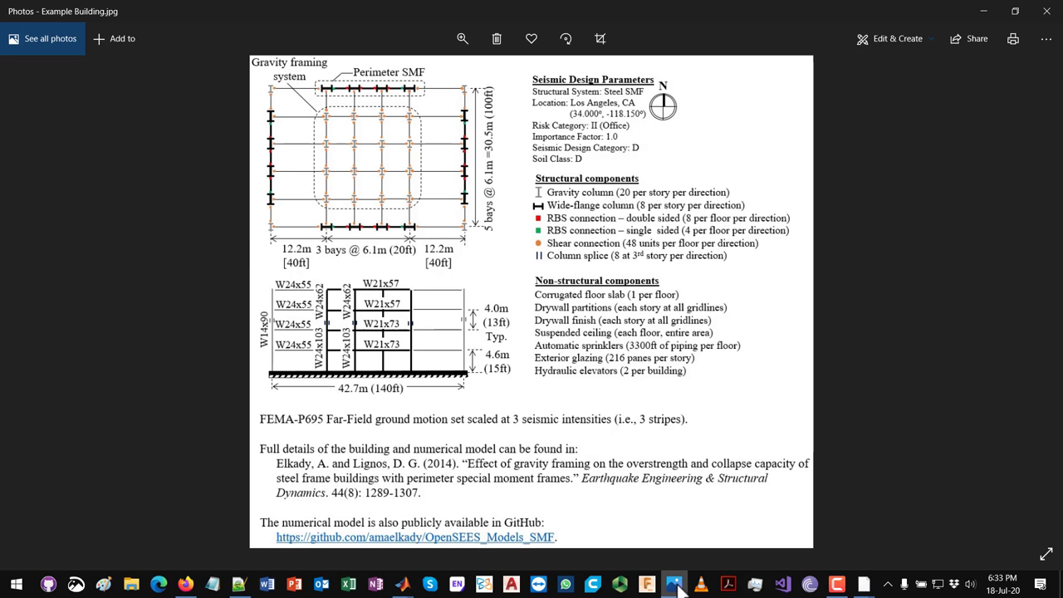
left_click(673, 585)
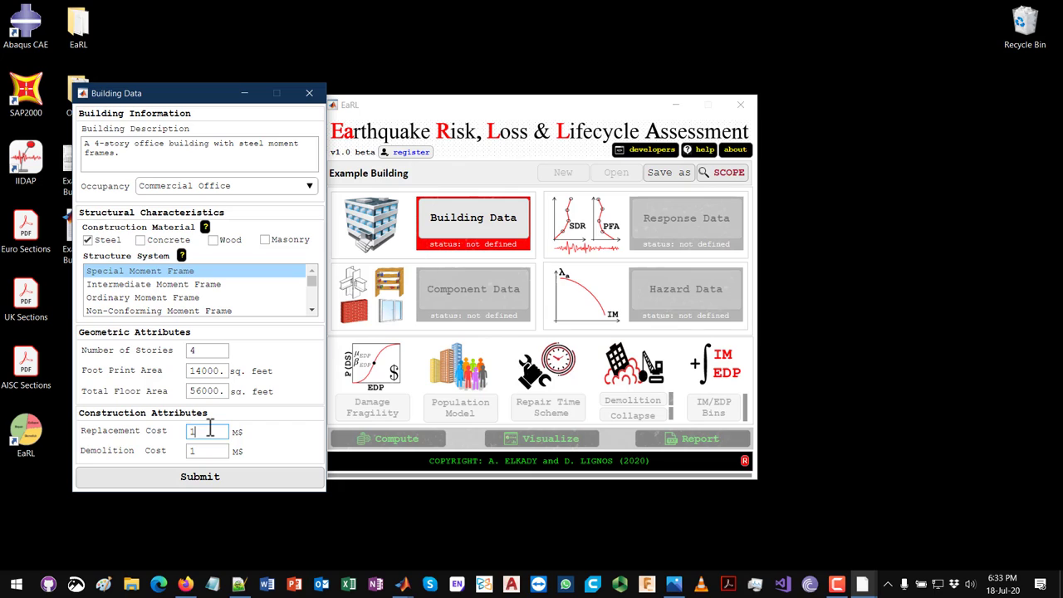
- Set Replacement Cost to 15 and Demolition Cost to 2 M$, then submit the Building Data
type("5")
double_click(211, 451)
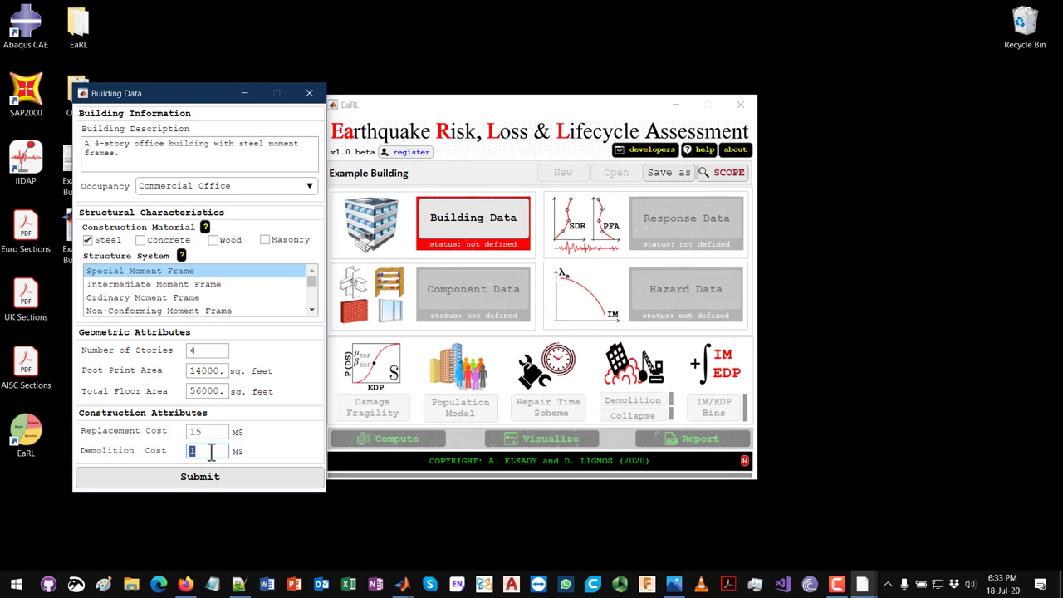
type("2")
left_click(266, 480)
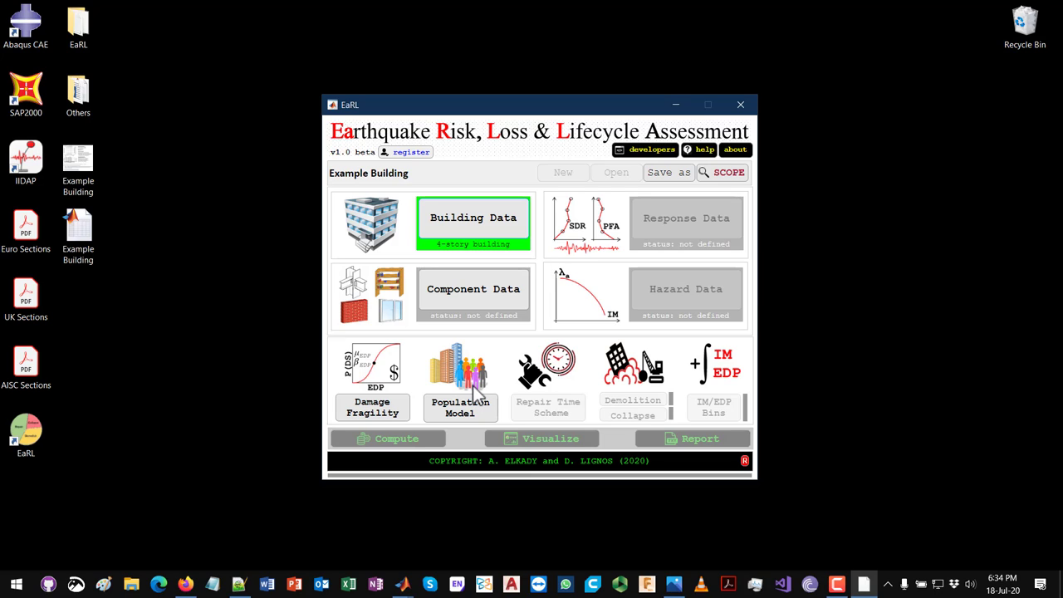
- Open the Population Model and select its peak occupancy value of 4 people per 1000 sq ft
left_click(469, 422)
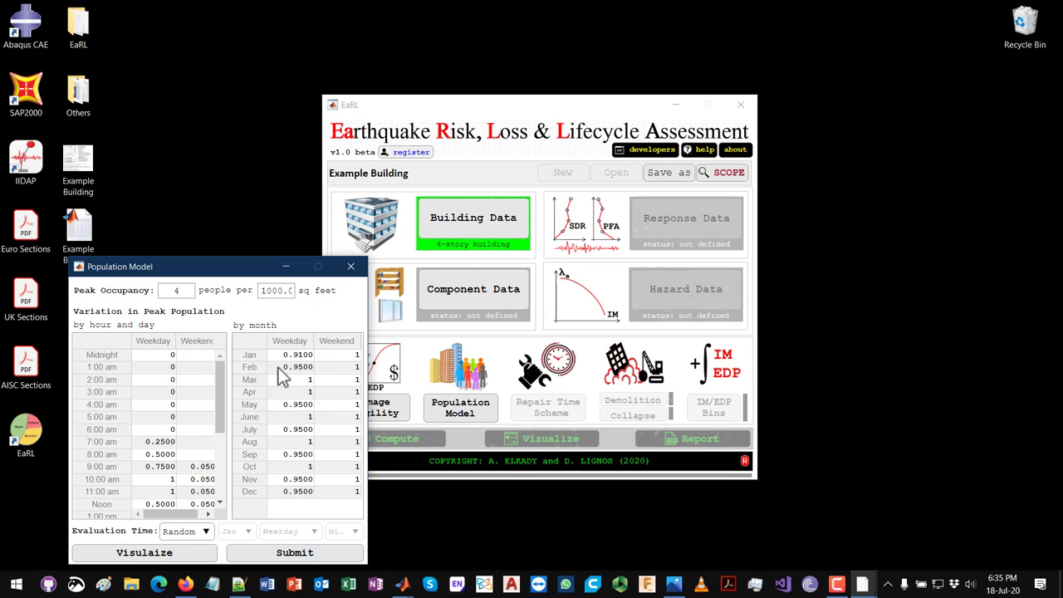
left_click(165, 290)
double_click(166, 292)
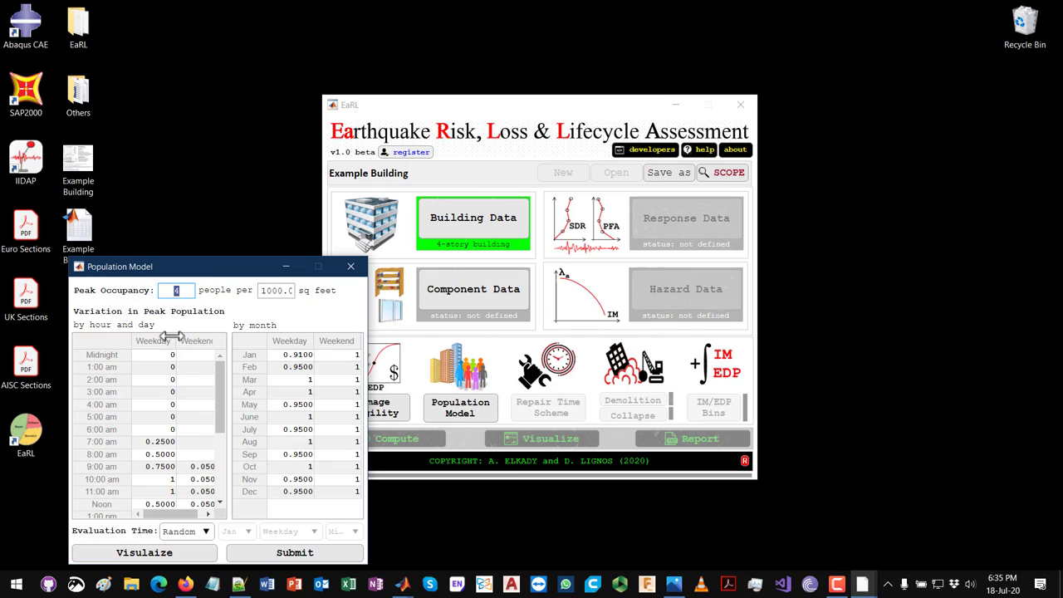
left_click_drag(230, 391, 222, 350)
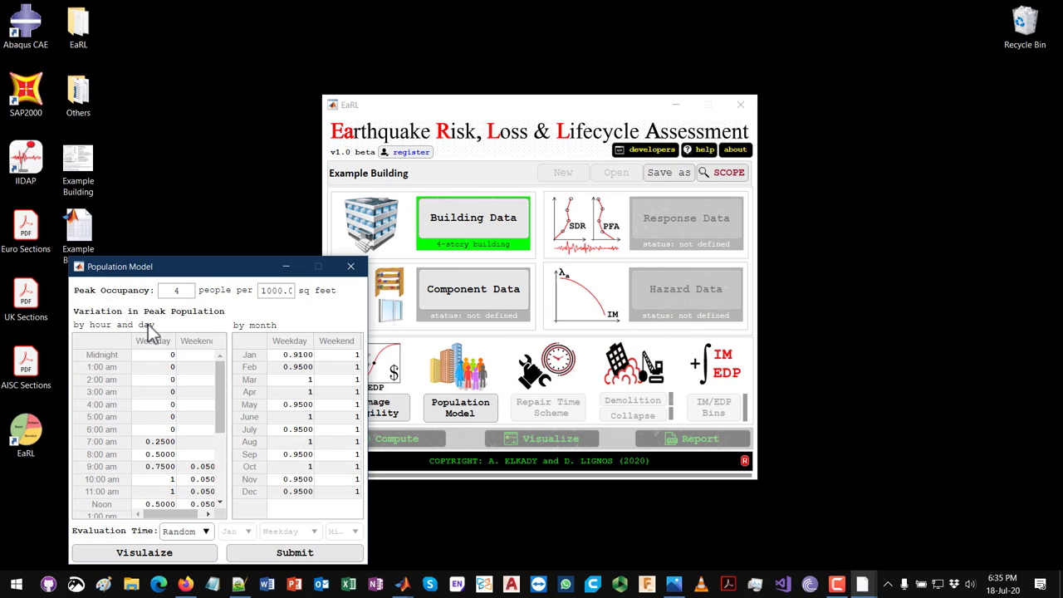